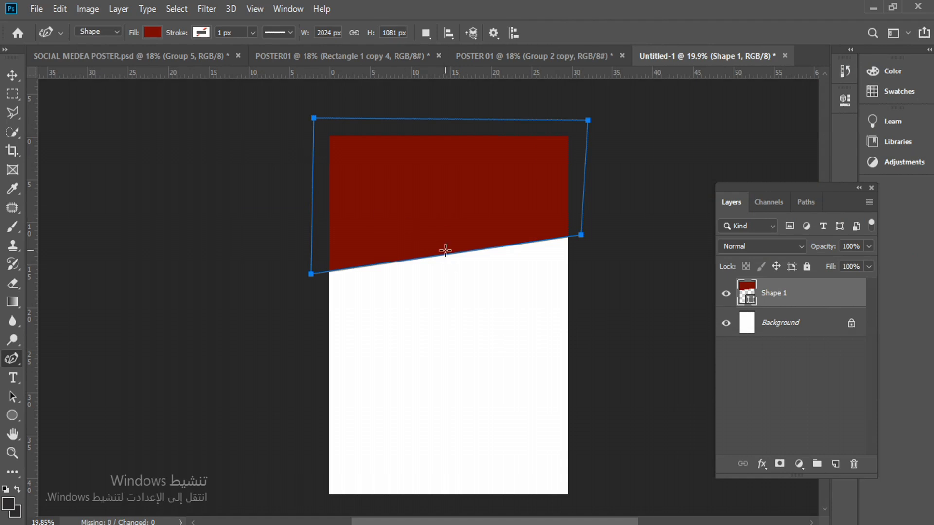
Step: Bend the red shape's lower edge into a symmetrical downward curve and add a horizontal guide just above it
left_click_drag(466, 271, 463, 285)
left_click_drag(317, 275, 316, 252)
left_click_drag(515, 73, 540, 234)
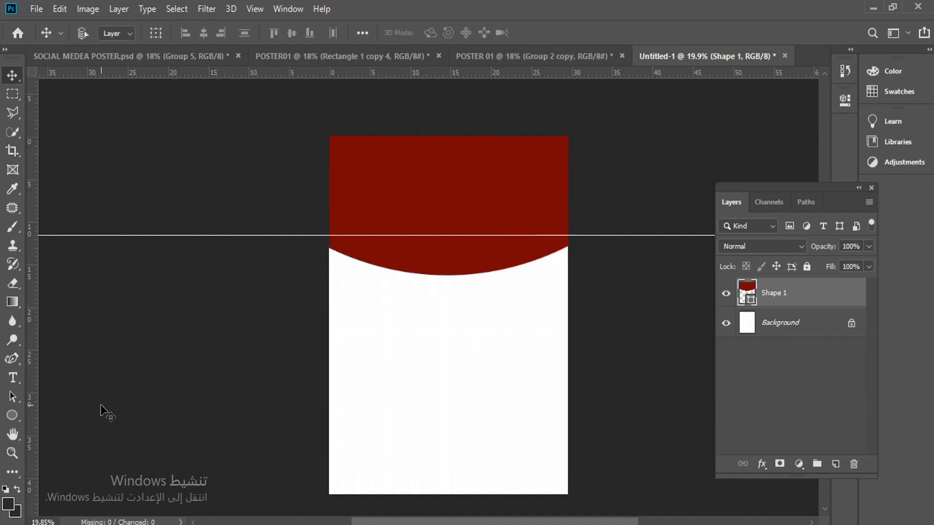
Step: Draw a closed Pen tool shape with a wavy upper edge that covers the lower half of the poster
right_click(12, 358)
left_click(63, 359)
left_click(586, 266)
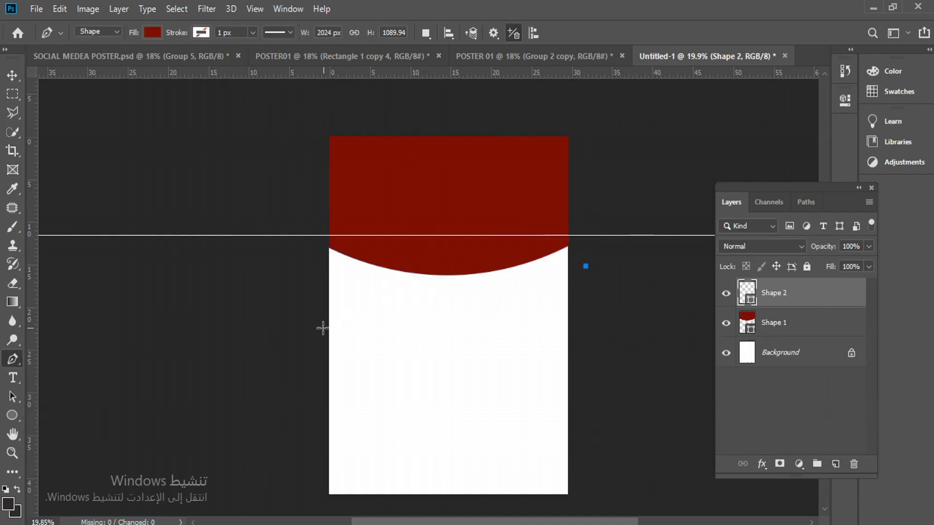
left_click_drag(459, 294, 377, 333)
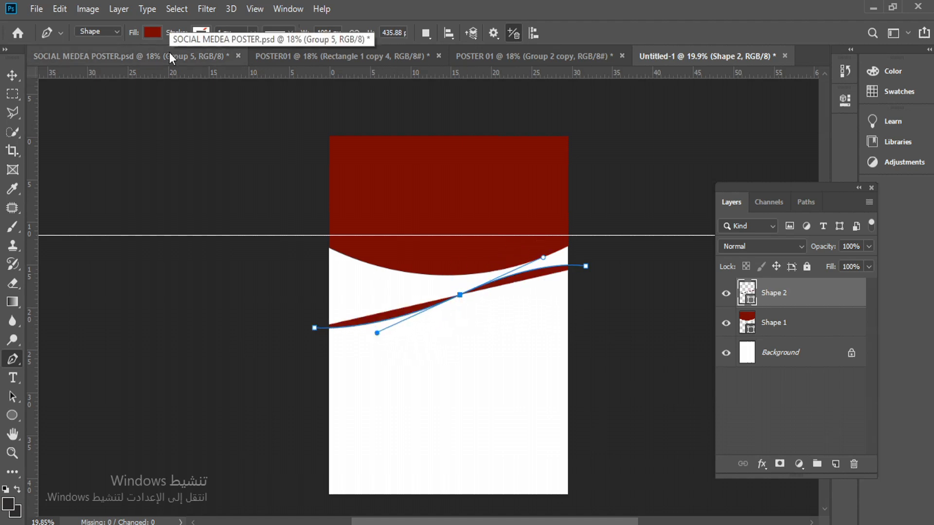
left_click(304, 496)
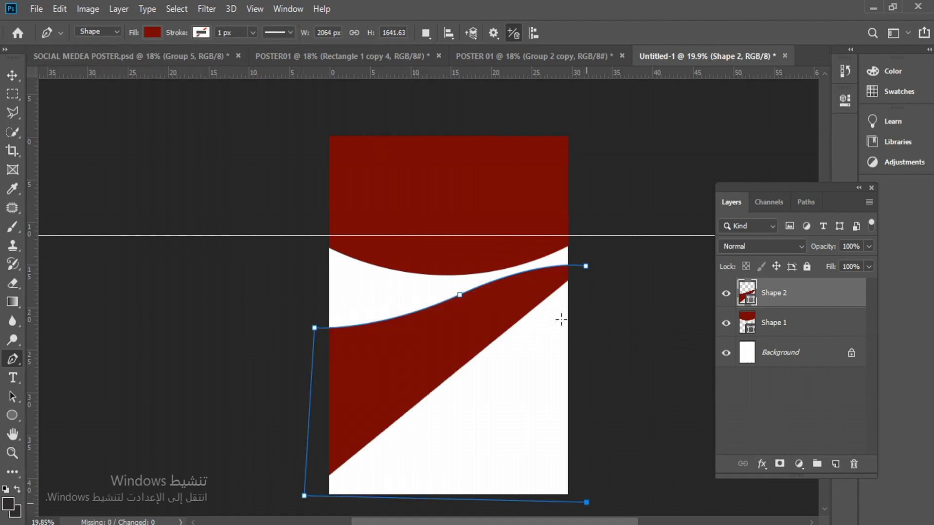
left_click(585, 266)
Step: Set the wavy shape's fill to near-black 0e0d0d and move the shape slightly down
left_click(152, 32)
left_click(217, 61)
left_click_drag(678, 225, 589, 248)
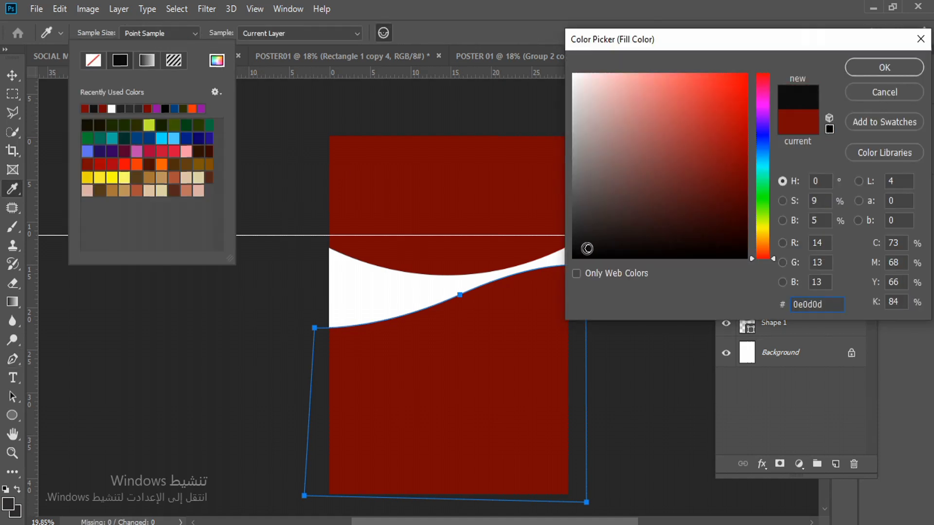
left_click(884, 68)
key("v")
left_click_drag(470, 346, 472, 384)
Step: Draw a thin wavy ribbon above the black shape with a gradient fill running from black through dark red to crimson
key("p")
left_click(582, 266)
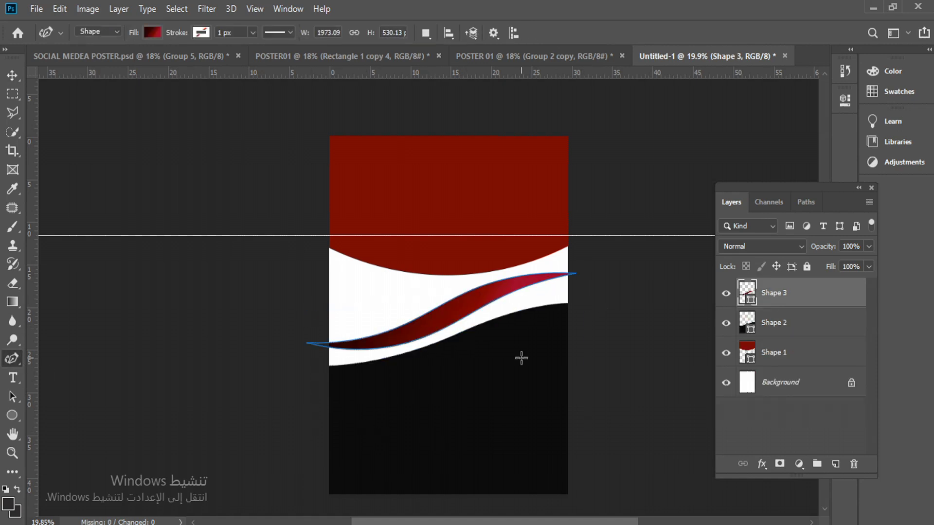
left_click(393, 32)
left_click(153, 33)
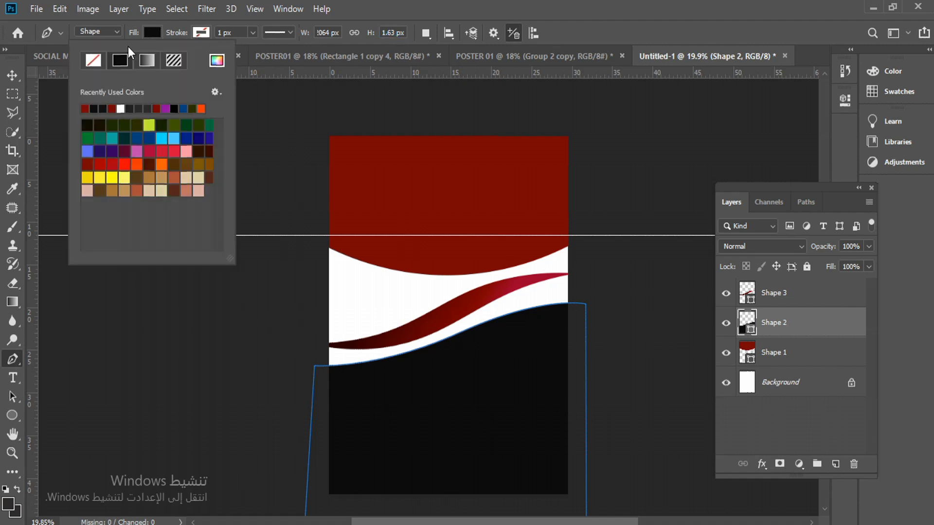
left_click(150, 36)
left_click_drag(585, 304, 629, 287)
key("ctrl+z")
Step: Raise both ends of the black shape's wavy upper edge and clear the horizontal guide
left_click(788, 325)
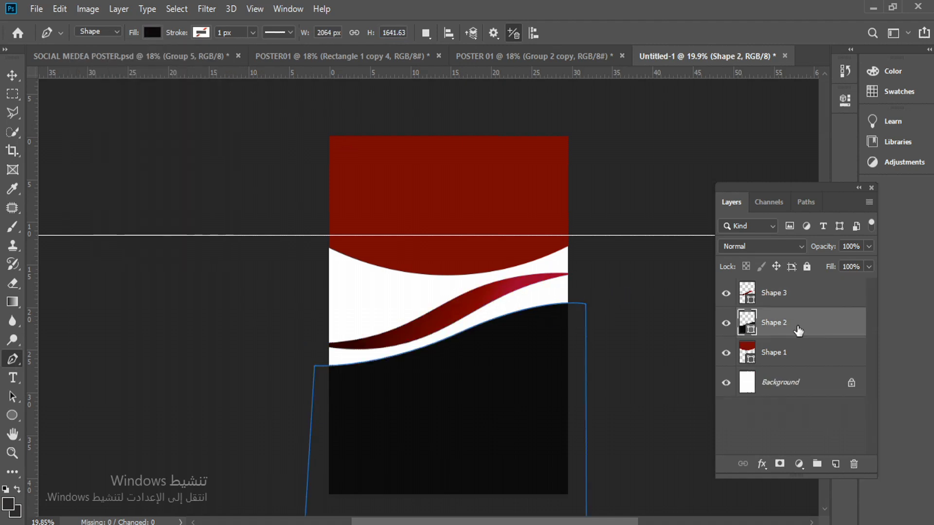
left_click_drag(569, 303, 583, 291)
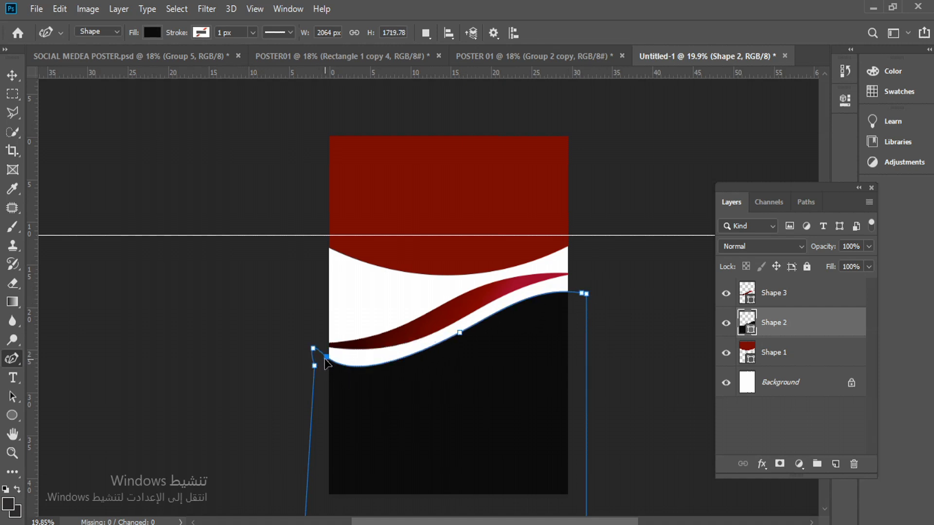
key("v")
left_click(255, 9)
left_click(189, 390)
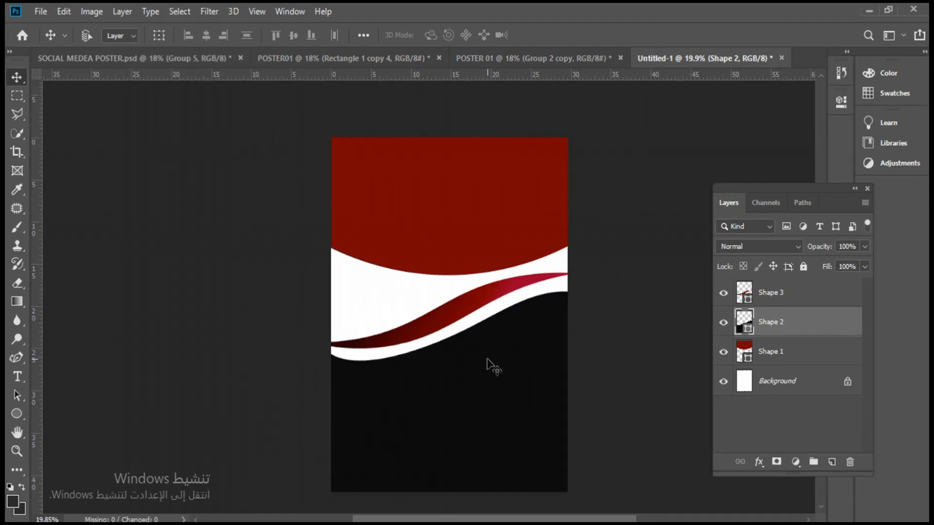
Step: Draw a 387 px circle in the lower black area on a new layer and give it a solid black fill
left_click(764, 294)
key("u")
left_click(830, 463)
left_click_drag(438, 392, 357, 446)
left_click(648, 209)
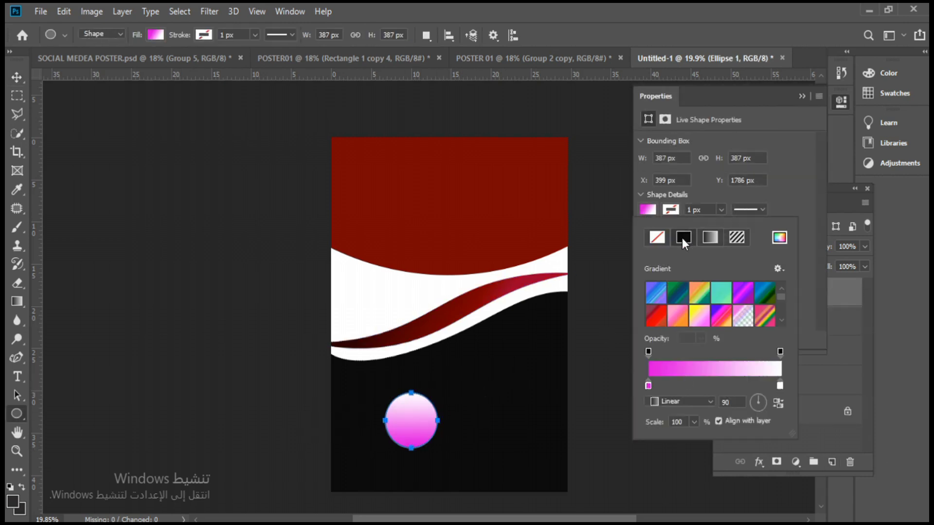
left_click(683, 238)
left_click(693, 285)
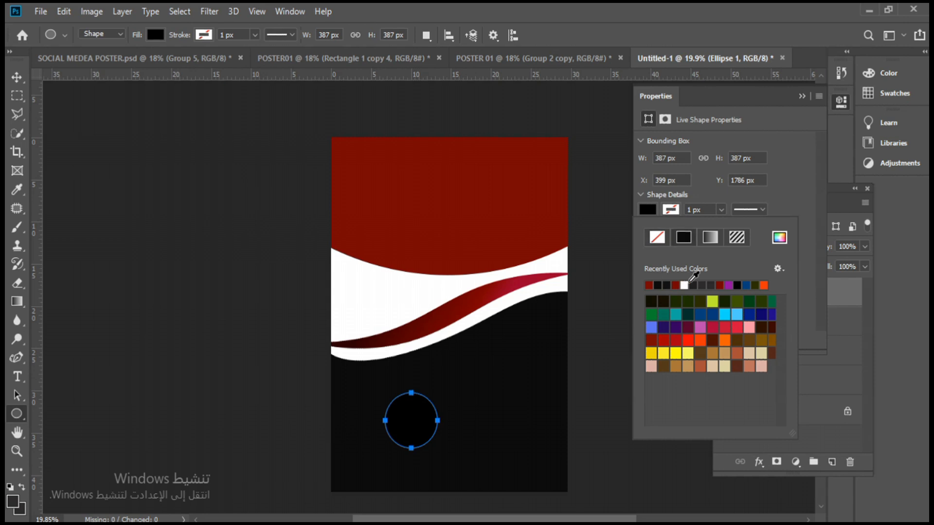
Step: Give the black circle a thin white stroke
left_click(206, 36)
left_click(182, 110)
left_click(255, 35)
left_click_drag(251, 52, 258, 54)
left_click(17, 77)
Step: Open the layer style settings for the circle and enable Drop Shadow
right_click(832, 295)
left_click(849, 299)
left_click(760, 462)
left_click(730, 331)
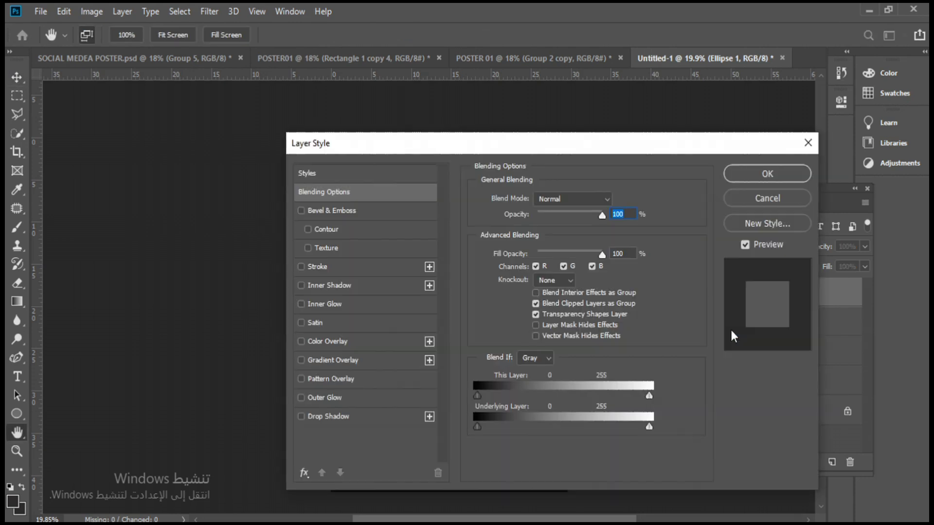
left_click_drag(492, 142, 645, 104)
left_click(766, 159)
left_click(574, 78)
left_click(742, 253)
left_click(851, 68)
Step: Switch off Bevel & Emboss and Contour for the circle and apply the layer style with only Drop Shadow
left_click(527, 194)
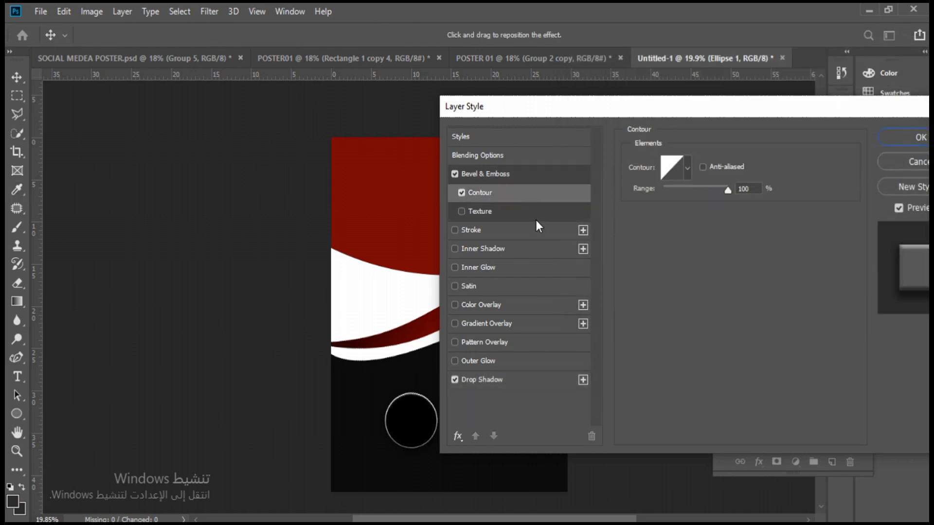
left_click(456, 174)
left_click(517, 195)
left_click(456, 175)
left_click(463, 193)
left_click_drag(801, 102, 574, 79)
left_click(690, 117)
Step: Place the sliced pizza photo from the file explorer onto the poster
left_click(614, 523)
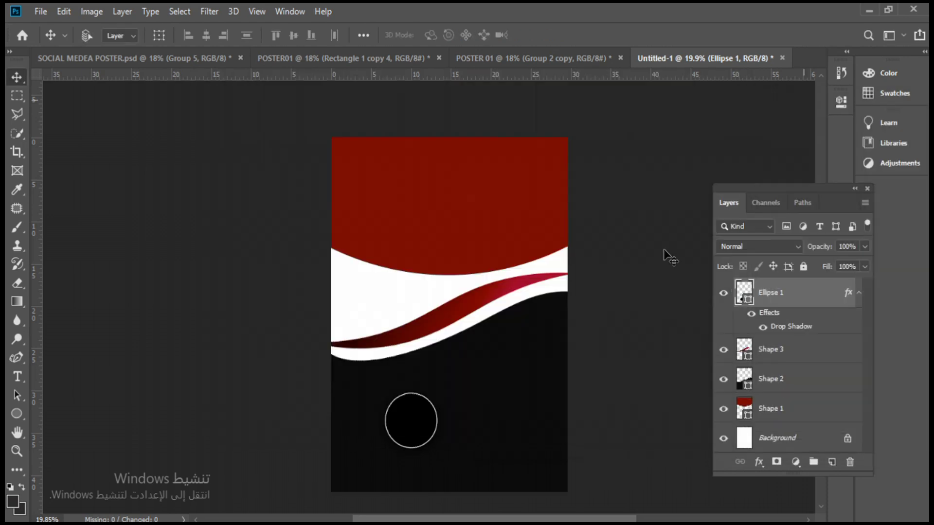
left_click(608, 467)
left_click_drag(559, 258, 401, 420)
left_click_drag(469, 308, 488, 189)
type("90")
key("Return")
left_click_drag(833, 296, 817, 268)
left_click(725, 411)
scroll(780, 380, "down", 1)
left_click_drag(483, 199, 474, 274)
left_click(723, 324)
left_click(723, 325)
scroll(770, 343, "down", 1)
left_click(724, 409)
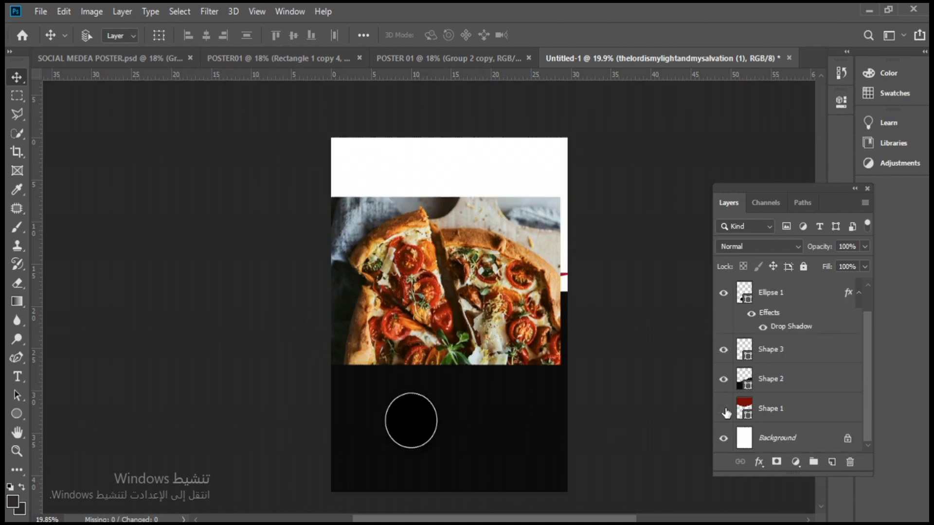
left_click(724, 409)
Step: Position the pizza photo across the top of the poster and place its layer directly above the red shape
left_click(798, 409)
left_click_drag(503, 294, 508, 435)
left_click_drag(454, 227, 441, 233)
left_click_drag(512, 396, 488, 210)
left_click_drag(822, 295, 827, 419)
Step: Clip the sliced pizza photo to the red curved shape with a clipping mask
right_click(825, 423)
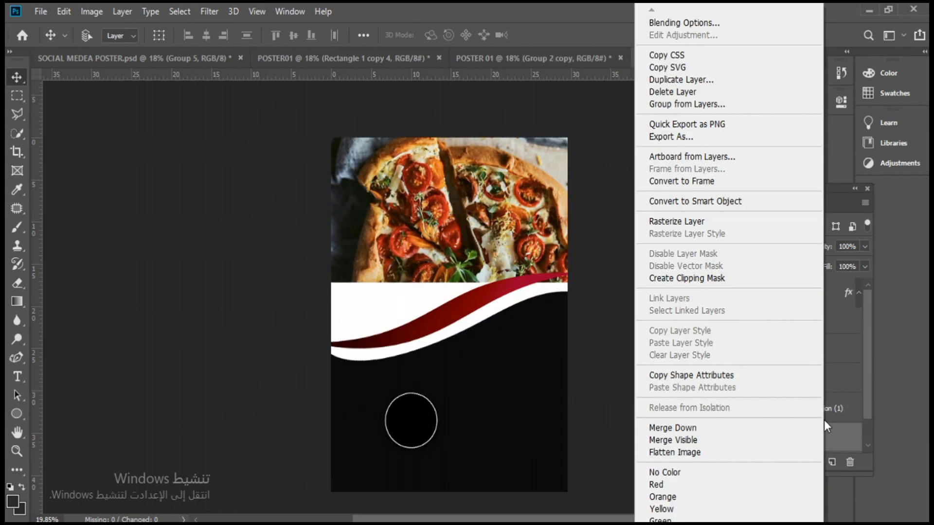
left_click(705, 281)
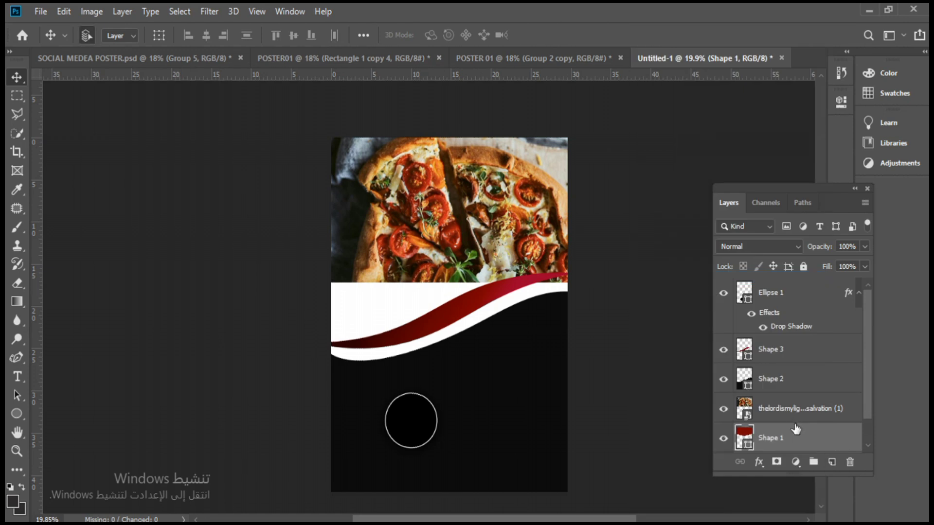
right_click(829, 411)
left_click(723, 318)
mouse_move(491, 214)
left_mouse_down()
mouse_move(500, 214)
mouse_move(492, 212)
left_mouse_up()
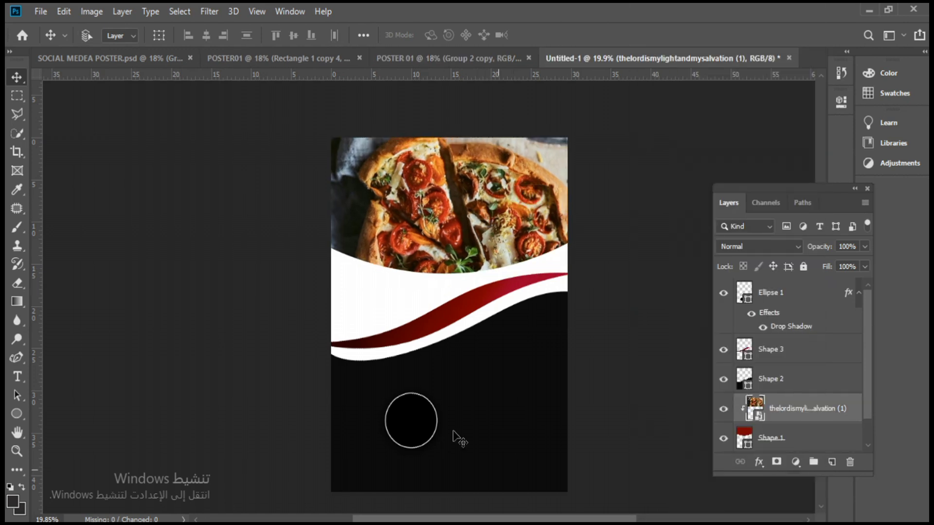
Step: Duplicate the circle twice and arrange the three circles diagonally below the wavy ribbon
left_click_drag(406, 431, 524, 342)
key("ctrl+j")
key("ctrl+j")
left_click_drag(454, 375, 468, 364)
left_click_drag(391, 407, 409, 392)
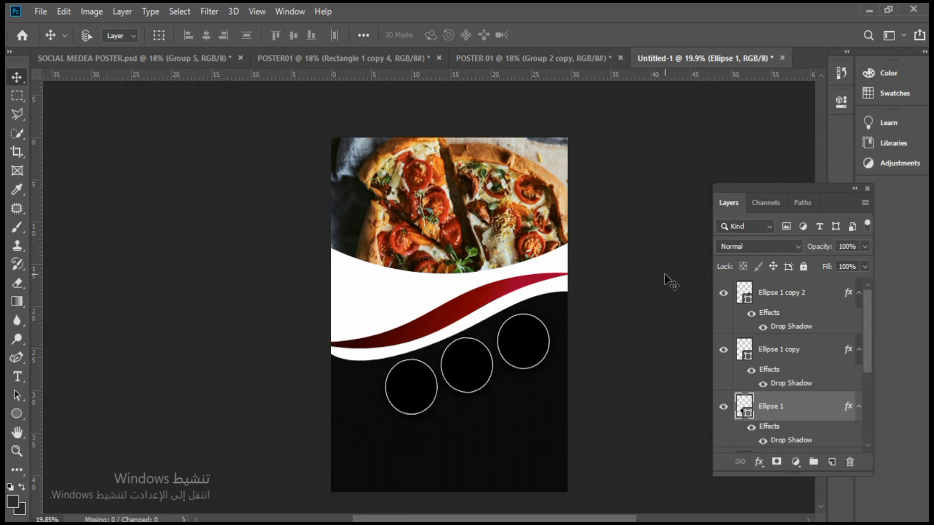
Step: Place the Pizza photo over the lower-left circle, scale it down to cover the circle and clip it to that circle
mouse_move(620, 522)
left_click(584, 479)
left_click_drag(646, 249, 408, 393)
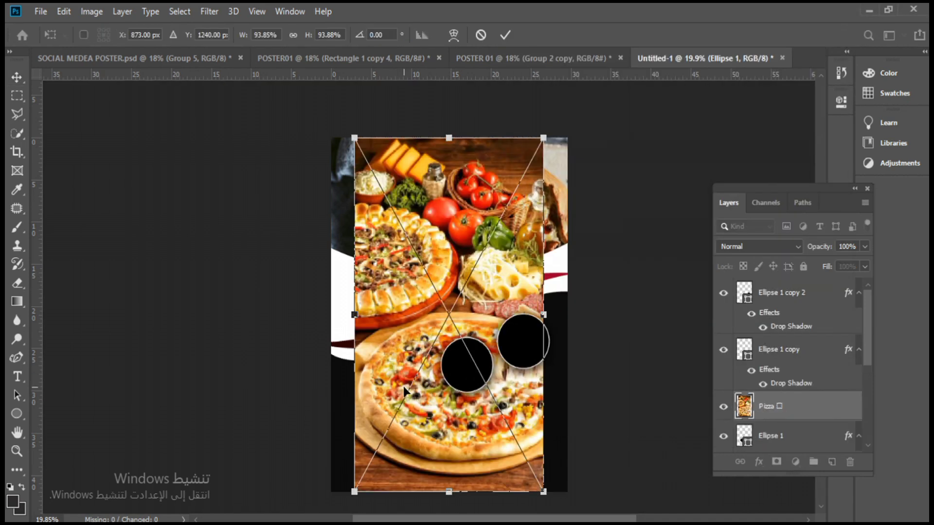
left_click_drag(544, 138, 446, 320)
left_click_drag(404, 415, 408, 394)
left_click_drag(450, 472, 426, 426)
left_click_drag(392, 370, 418, 389)
key("Return")
right_click(805, 413)
left_click(709, 315)
Step: Place the stuffed-bread food photo over the middle circle, scale it down to fit and clip it to that circle
left_click(468, 378)
mouse_move(620, 523)
left_click(583, 479)
left_click_drag(559, 156, 468, 374)
left_click_drag(539, 312, 448, 280)
left_click_drag(410, 315, 479, 369)
left_click_drag(517, 321, 496, 346)
left_click_drag(481, 381, 489, 367)
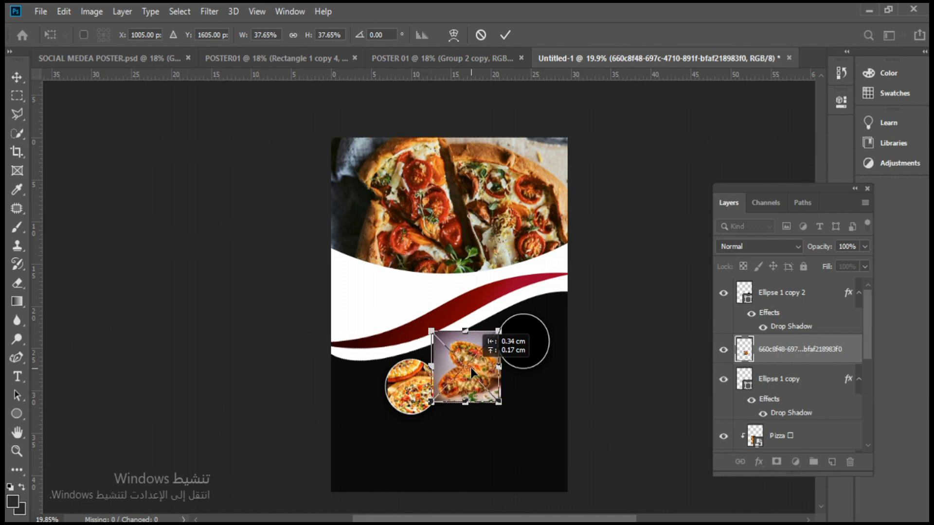
mouse_move(504, 332)
left_mouse_down()
mouse_move(504, 305)
mouse_move(491, 331)
mouse_move(502, 335)
left_mouse_up()
left_click(505, 35)
key("ctrl+alt+g")
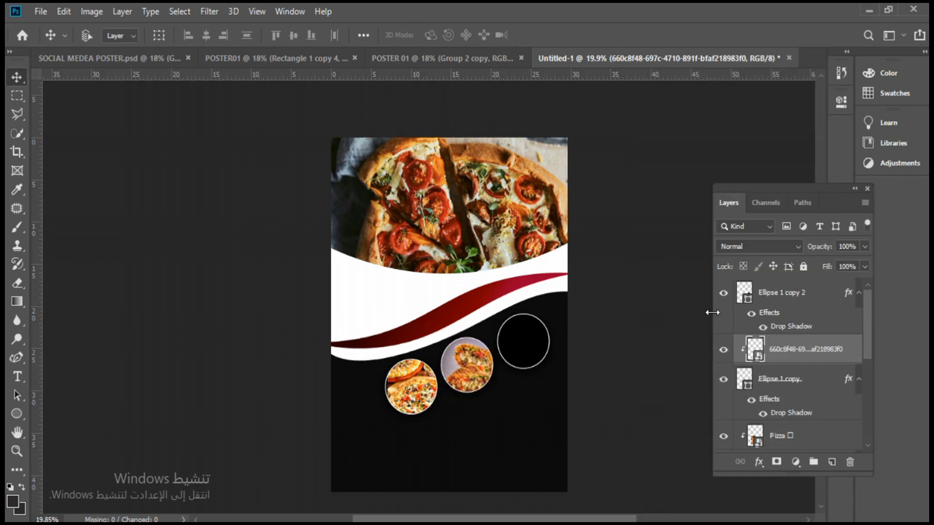
left_click_drag(463, 362, 470, 367)
Step: Place the sliced pizza photo over the upper-right circle, scale it down and clip it to that circle
right_click(523, 351)
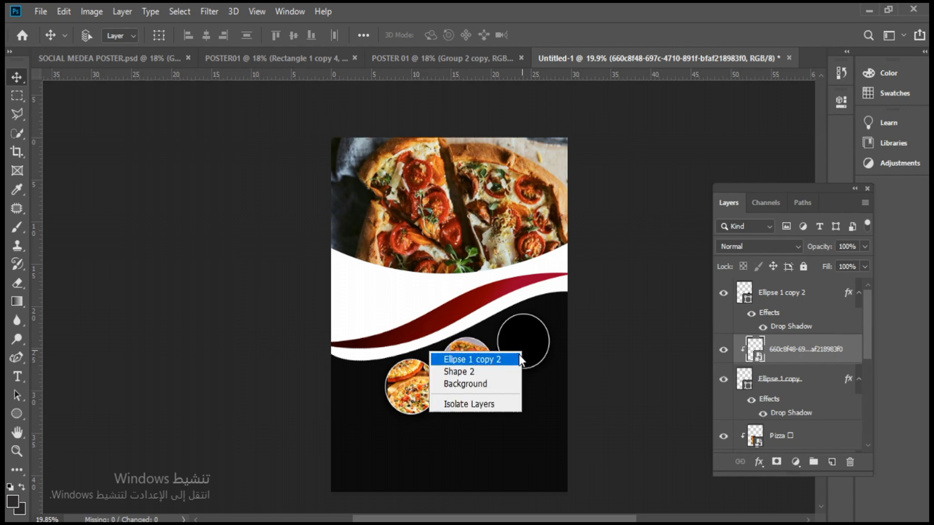
left_click(516, 360)
left_click(617, 524)
left_click(583, 481)
left_click_drag(652, 368, 452, 403)
left_click_drag(530, 189, 420, 360)
left_click_drag(401, 404, 527, 320)
left_click(506, 35)
right_click(803, 293)
left_click(720, 315)
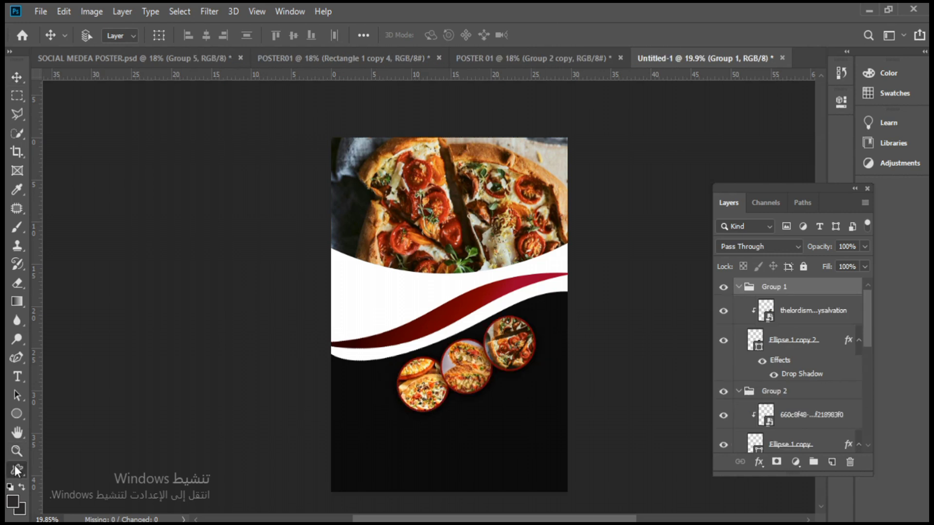
Step: Draw a round jagged-edged custom shape about 192 px wide below the photo circles as a badge
left_click(17, 469)
left_click(555, 35)
left_click(556, 35)
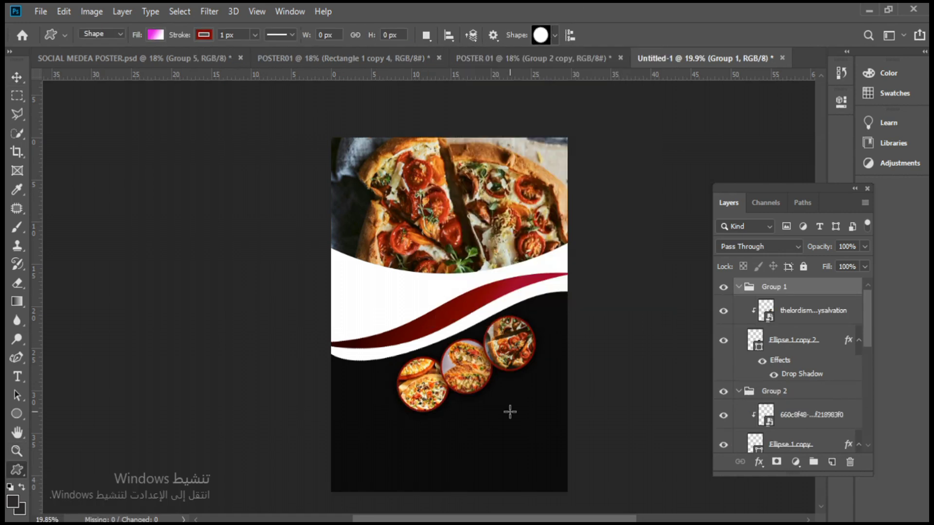
left_click_drag(476, 438, 475, 439)
Step: Fill the badge with solid black and set its stroke width to 12.32 px
left_click(156, 37)
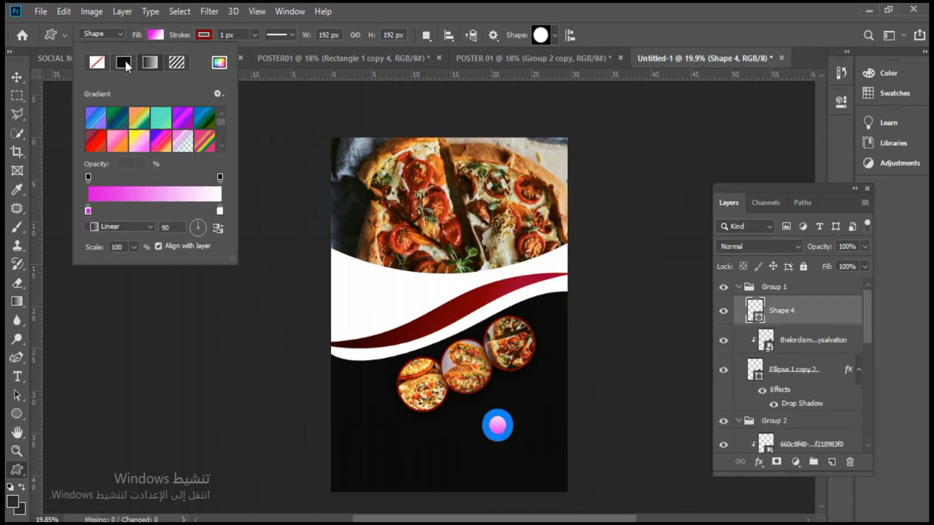
left_click(123, 62)
left_click(114, 110)
left_click(203, 35)
left_click(255, 35)
left_click_drag(253, 53, 260, 53)
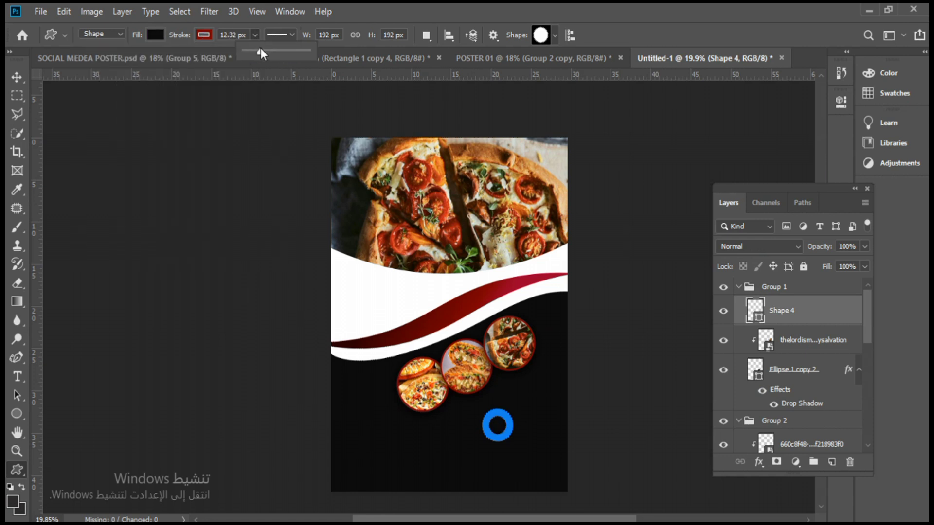
left_click(17, 78)
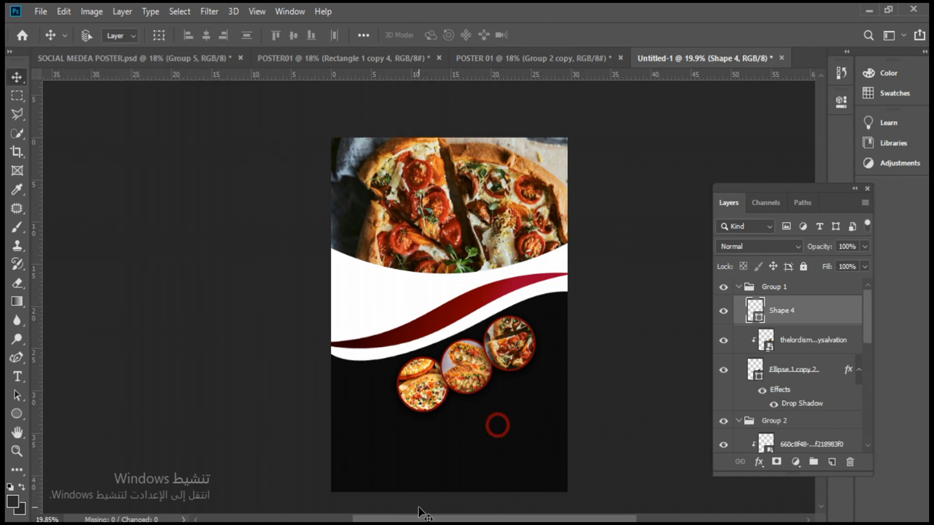
Step: Set the badge's stroke width to 16.38 px and its fill to white
left_click(19, 419)
left_click(255, 35)
left_click_drag(254, 52, 257, 53)
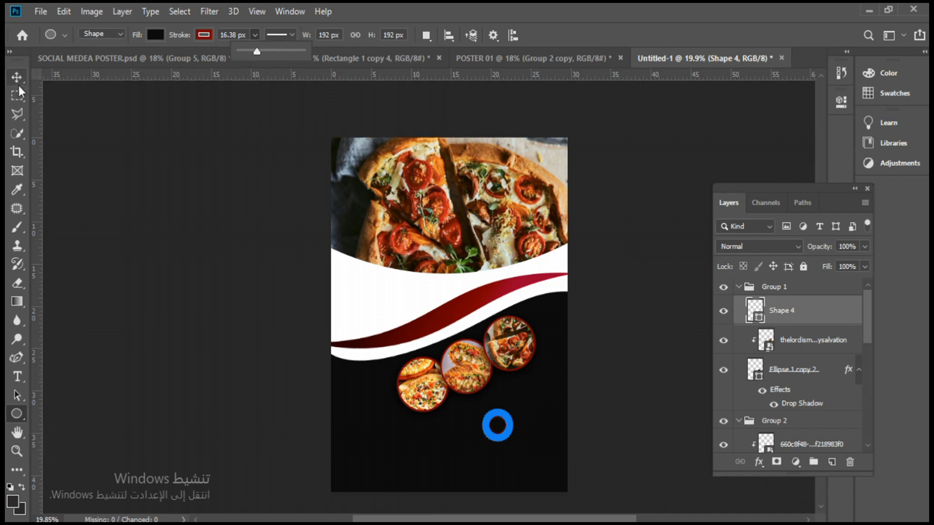
left_click(18, 78)
left_click(16, 414)
left_click(156, 35)
left_click(107, 110)
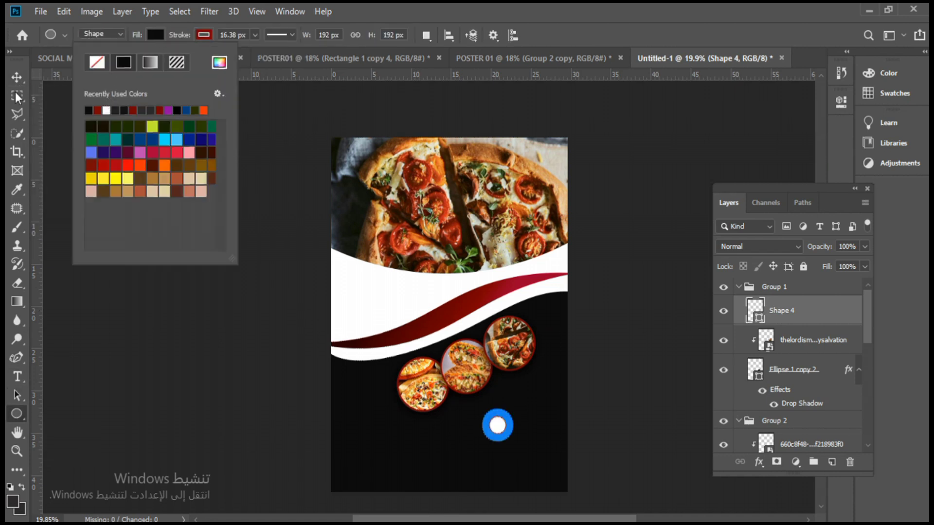
Step: Move the badge to the upper-right photo circle and place a copy beside the lower-left photo circle
key("v")
left_click_drag(497, 425, 504, 342)
key("ctrl+t")
left_click_drag(527, 331, 402, 393)
left_click(571, 36)
scroll(402, 393, "down", 1)
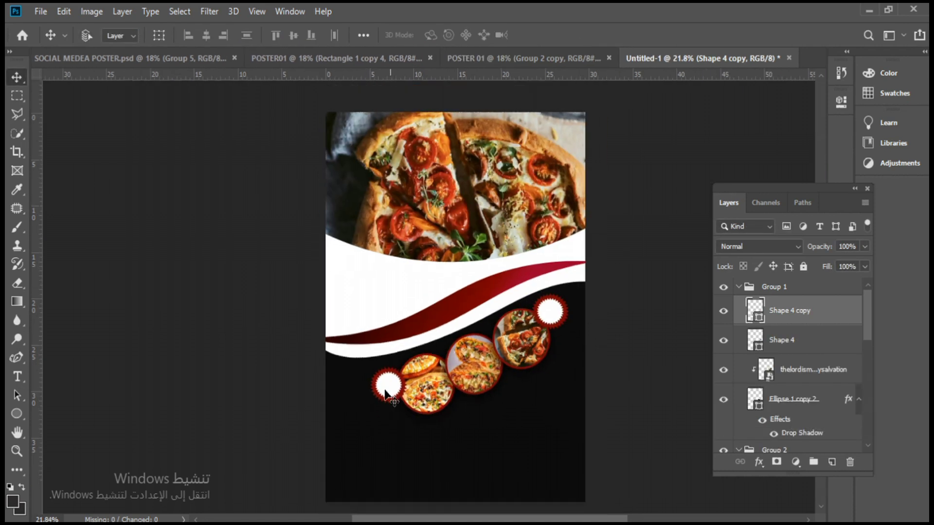
left_click_drag(481, 422, 485, 430)
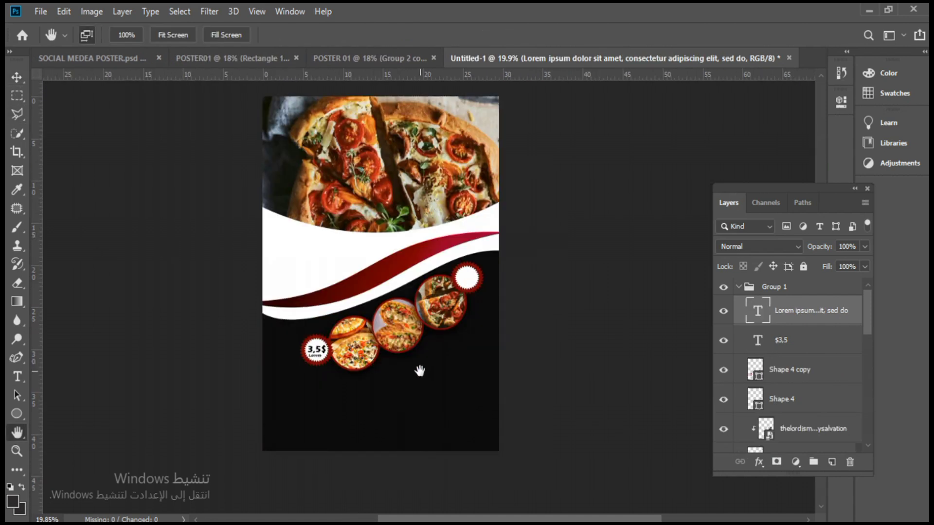
Step: Add the text RESTAURANT NAME below the photo circles at 48 pt in dark red
key("t")
left_click(423, 379)
left_click(377, 35)
left_click(346, 199)
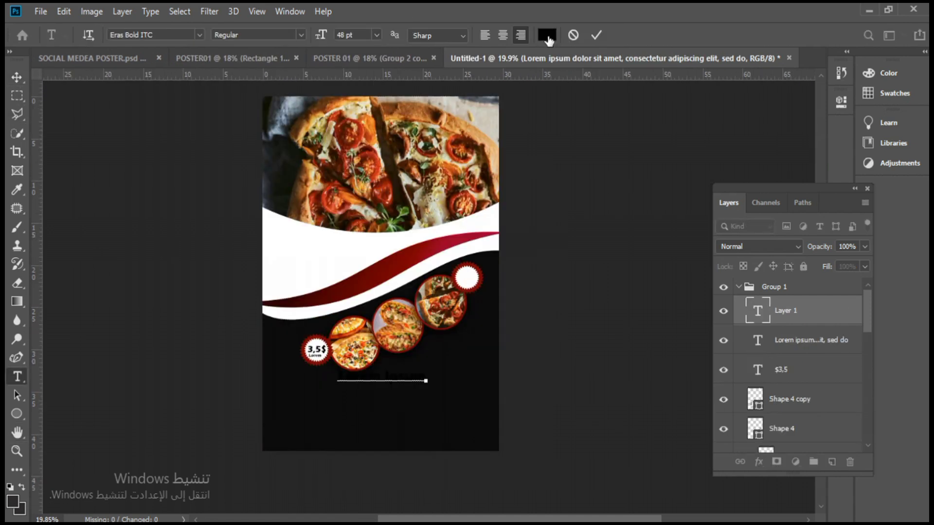
left_click(547, 35)
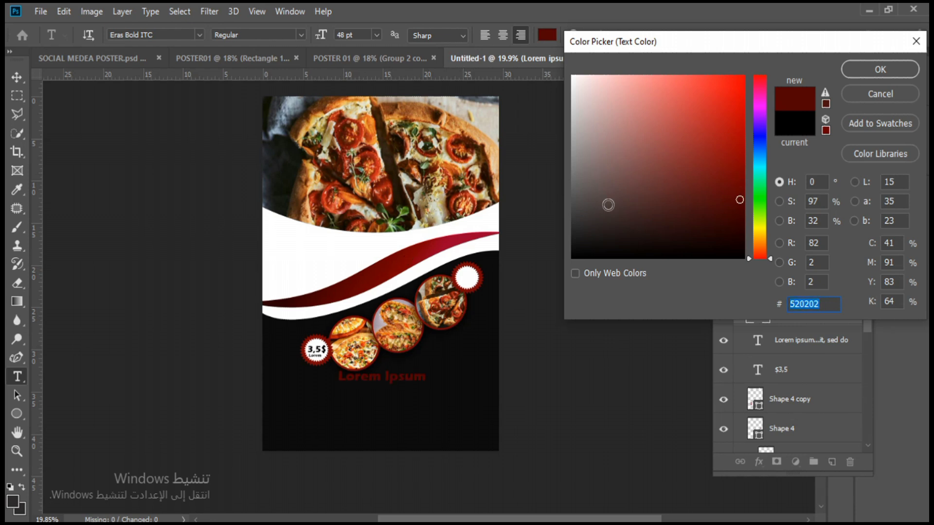
left_click(880, 70)
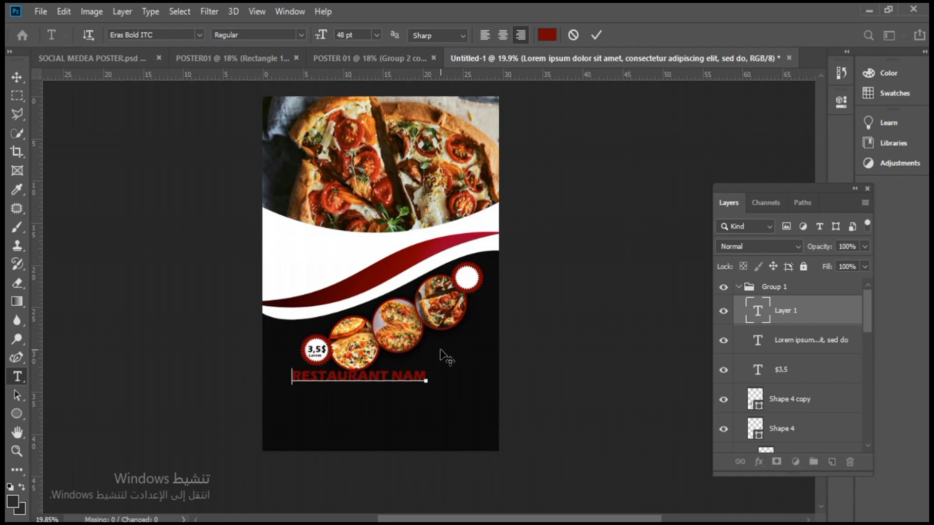
Step: Set the size of the RESTAURANT NAME text to 36 pt
left_click_drag(427, 377, 284, 376)
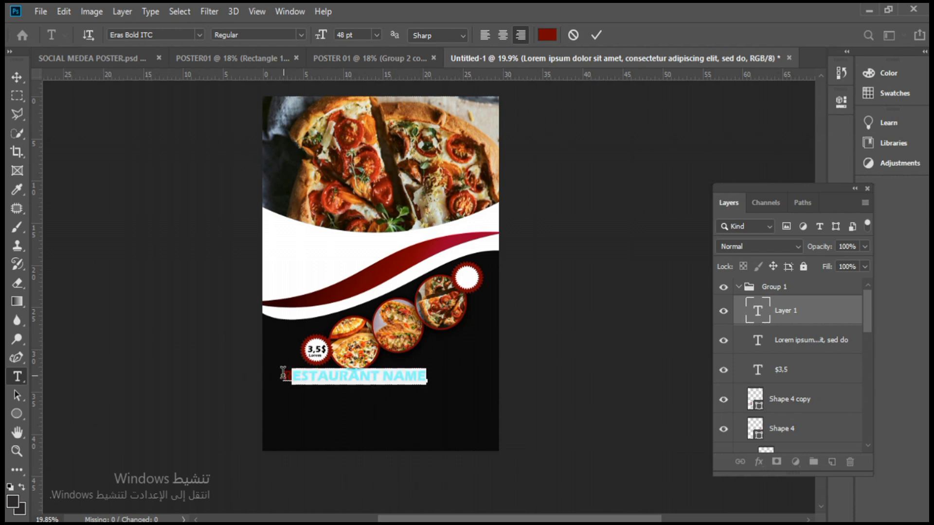
mouse_move(433, 368)
left_mouse_down()
mouse_move(236, 380)
mouse_move(427, 377)
left_mouse_up()
left_click(376, 35)
left_click(355, 184)
left_click(596, 35)
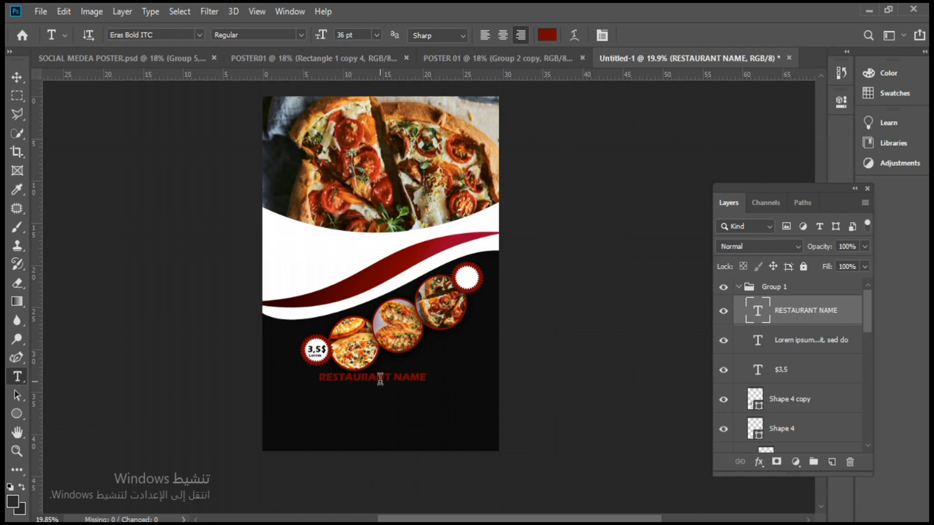
Step: Shift the RESTAURANT NAME text towards the poster's right edge and change its font to Autumn
left_click(21, 79)
scroll(388, 400, "up", 3)
left_click_drag(404, 374, 480, 380)
double_click(480, 375)
left_click(199, 35)
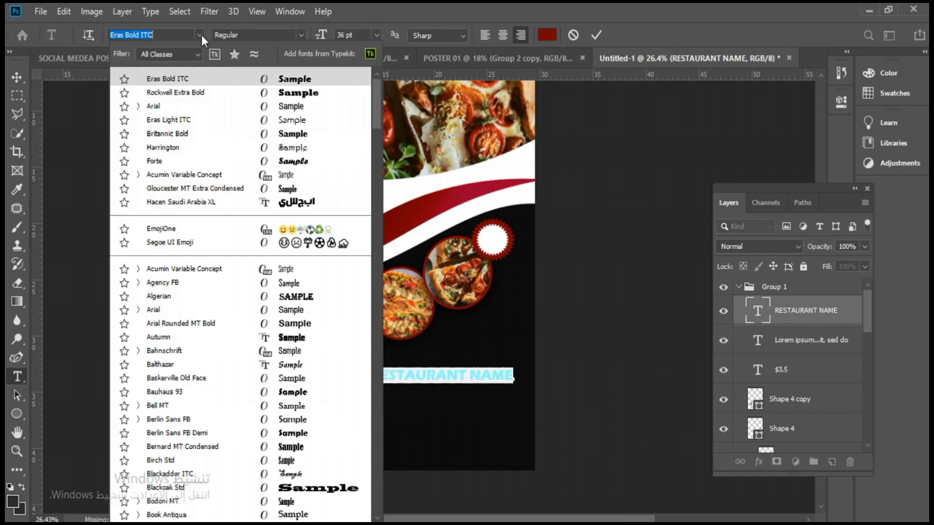
left_click(300, 339)
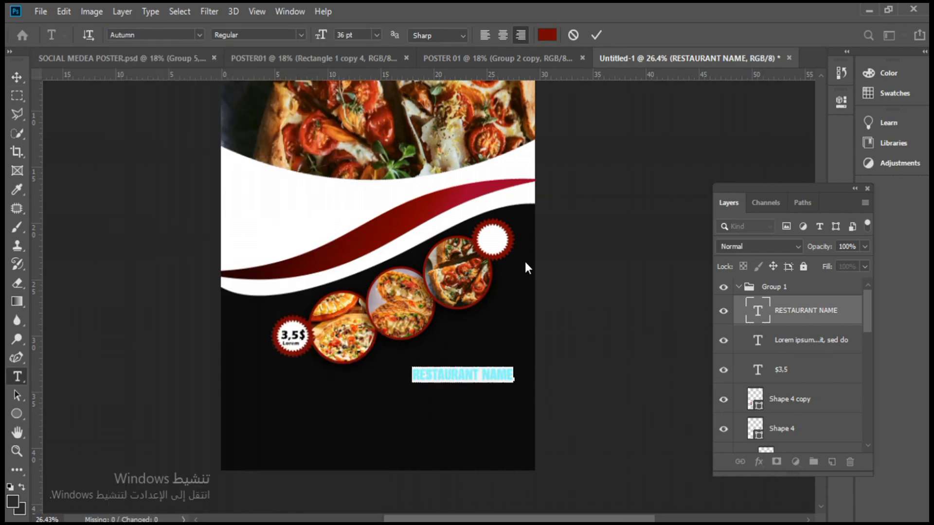
left_click(597, 35)
Step: Enlarge the RESTAURANT NAME text to 48 pt
double_click(462, 374)
left_click(377, 35)
left_click(345, 197)
key("ctrl+Return")
Step: Add a white Lorem ipsum placeholder paragraph in a text box beneath the restaurant name
key("t")
left_click_drag(513, 392, 389, 424)
left_click_drag(389, 425, 316, 452)
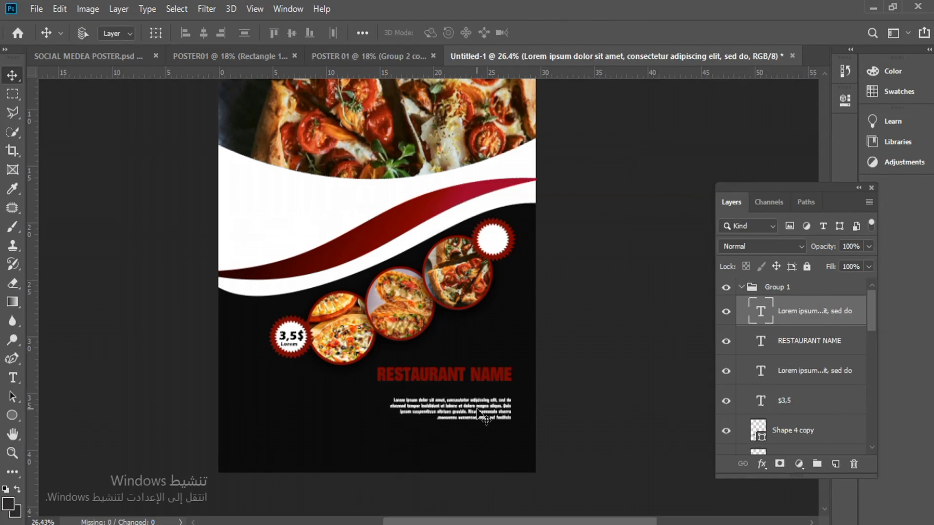
left_click_drag(483, 418, 473, 409)
Step: Left-align and enlarge the placeholder paragraph, and position it directly beneath the restaurant name
double_click(473, 409)
left_click(486, 34)
left_click(376, 33)
left_click(344, 141)
left_click(598, 34)
key("v")
left_click_drag(448, 392, 437, 410)
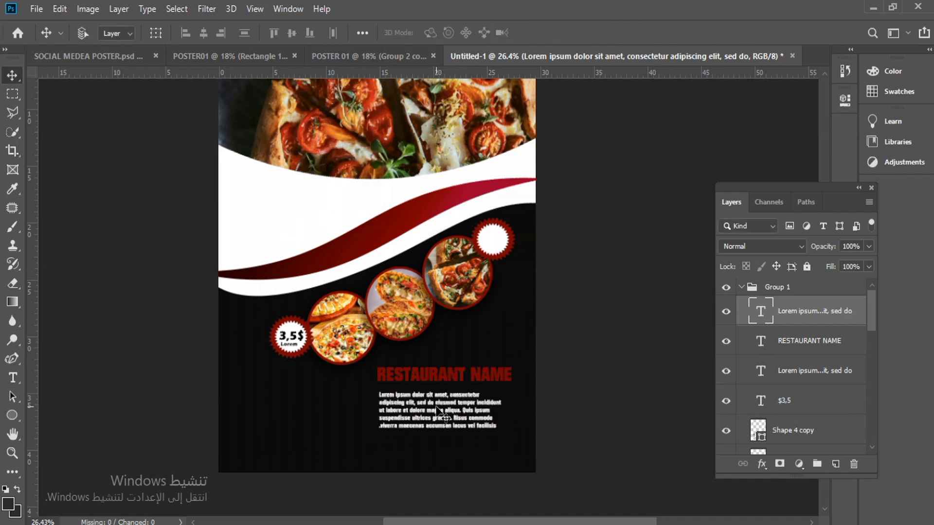
left_click_drag(436, 408, 437, 409)
Step: Add the white text DISCOUNT MOST and place it just above the restaurant name, lined up with its left edge
key("t")
left_click(484, 353)
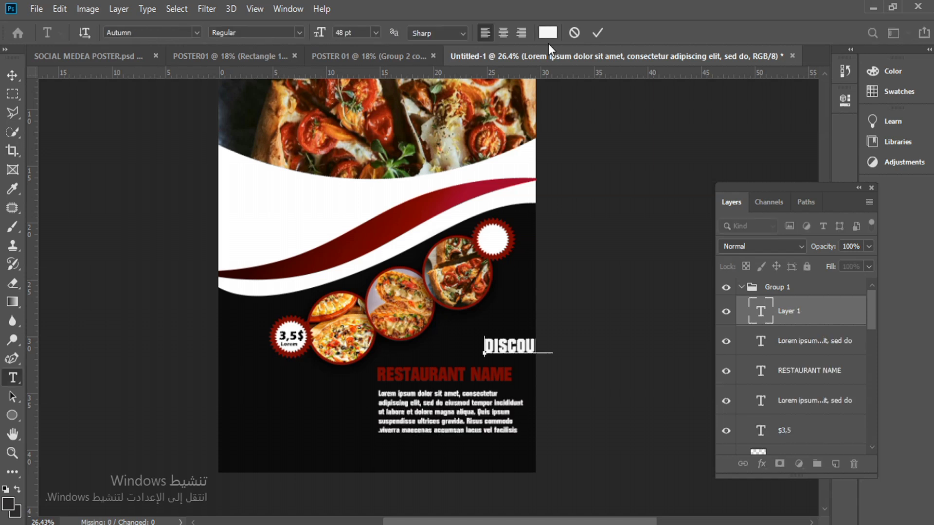
type("5")
left_click(598, 33)
key("v")
left_click_drag(474, 353, 374, 356)
Step: Add a separate white 25% text at 30 pt and place it beside DISCOUNT MOST
key("t")
left_click(401, 351)
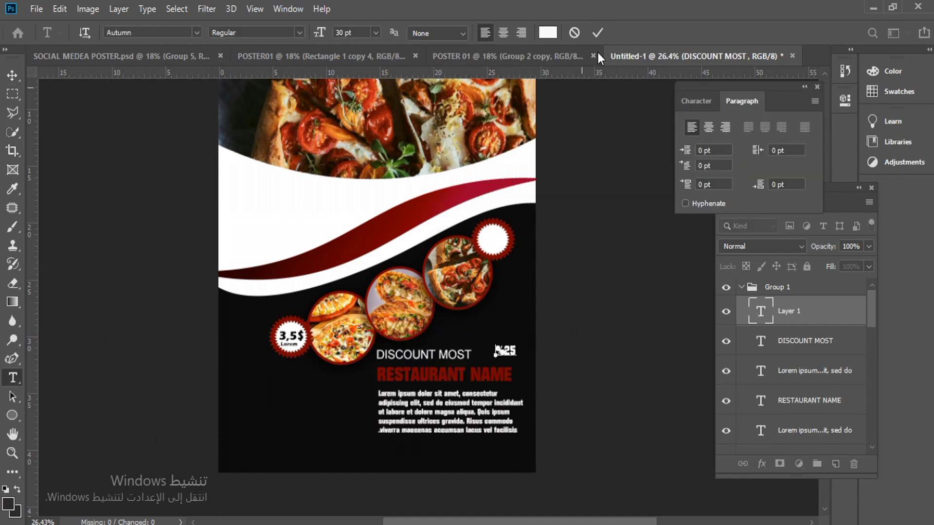
left_click(597, 33)
key("v")
left_click_drag(501, 352, 492, 357)
scroll(501, 187, "down", 1)
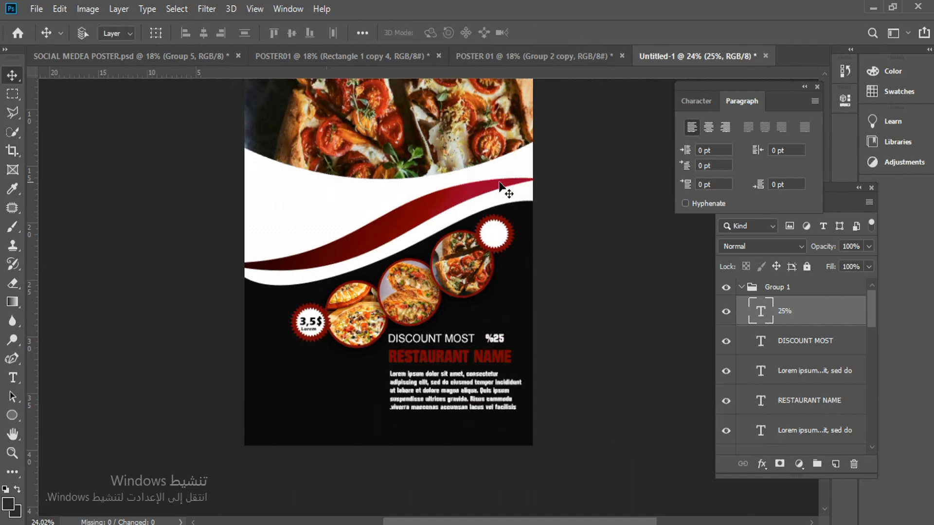
Step: Reset the workspace to restore the docked panel arrangement
left_click(907, 33)
left_click(834, 148)
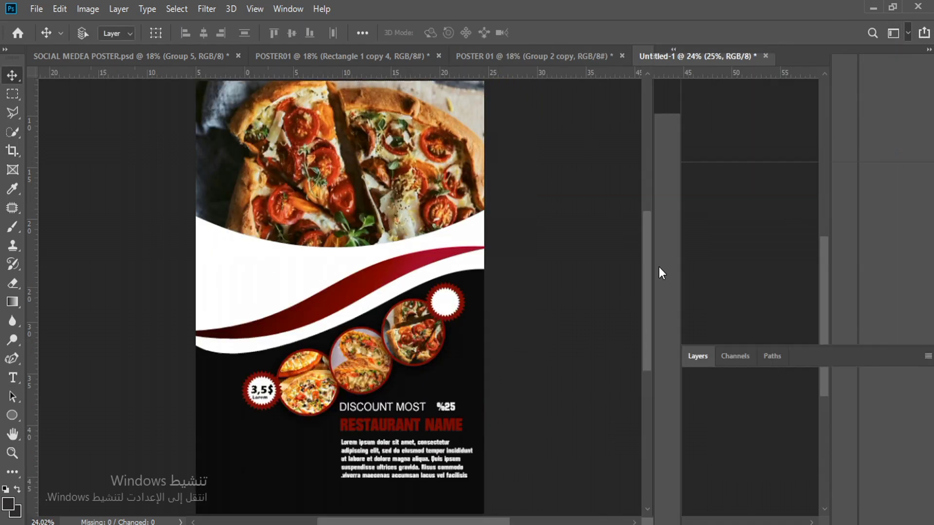